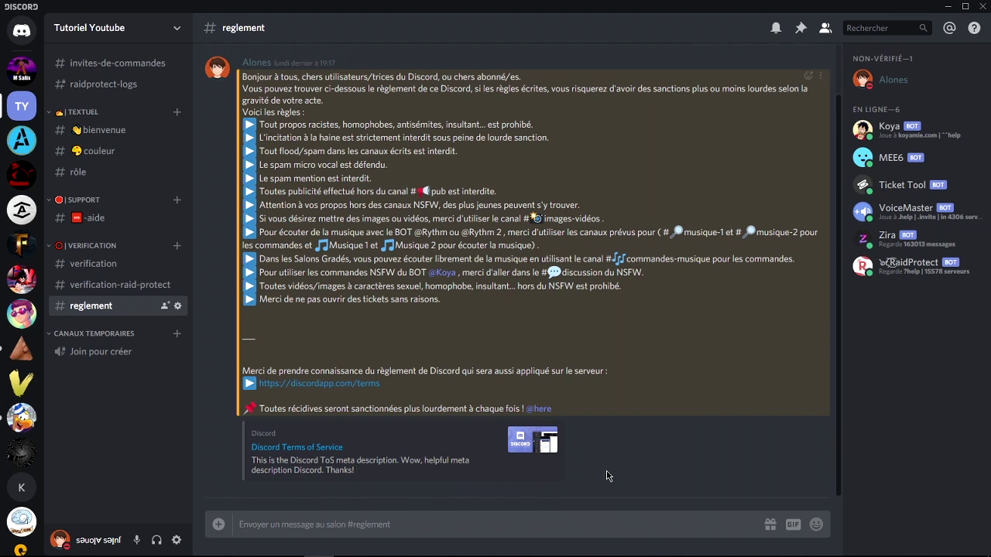
Step: Review the settings of the Non-vérifié and Membre roles in the server's role settings, and close the settings
mouse_move(612, 555)
left_click(141, 31)
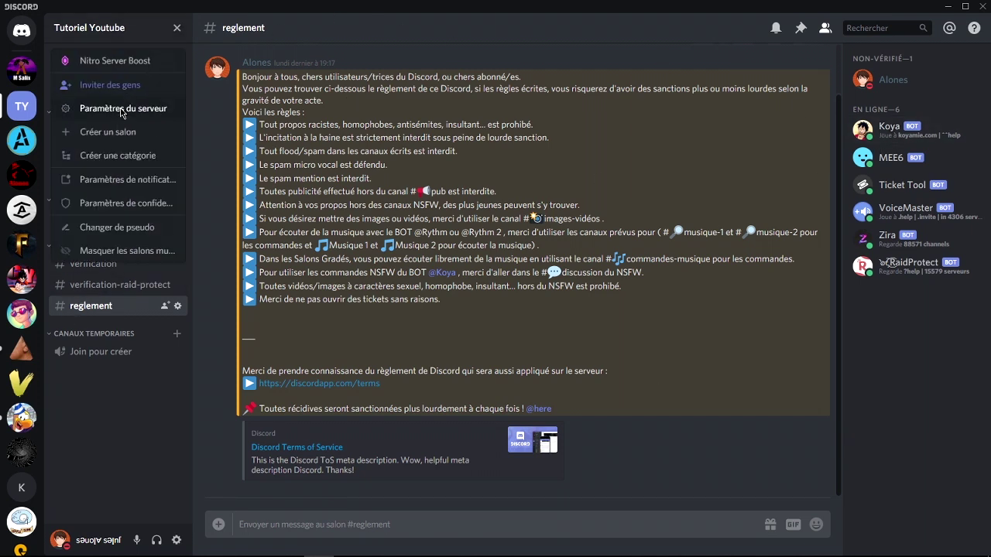
left_click(121, 109)
left_click(229, 142)
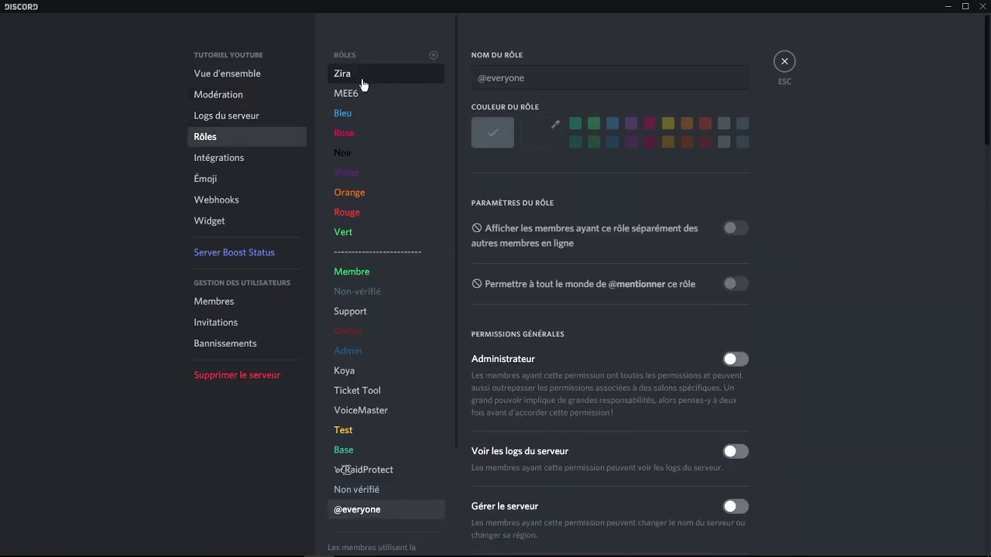
left_click(352, 298)
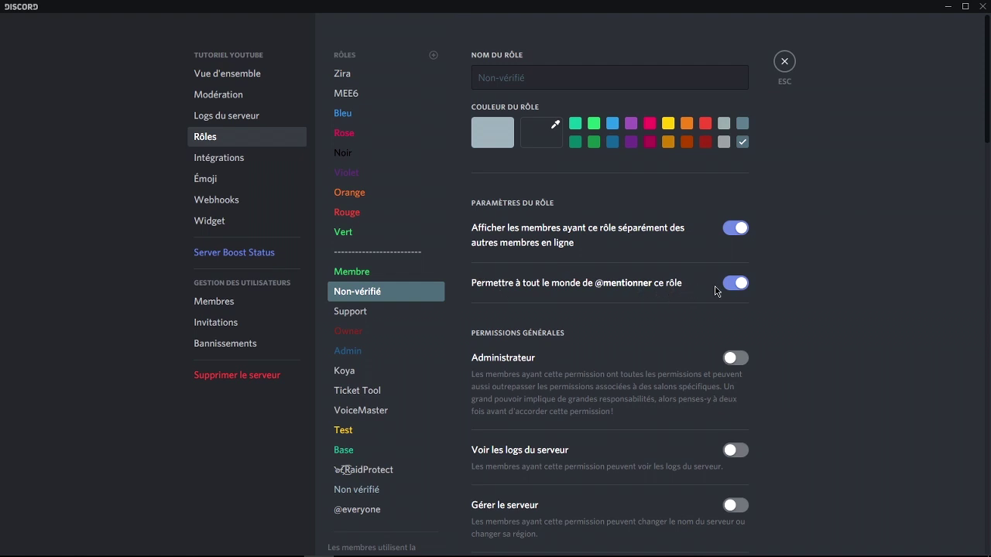
left_click(420, 276)
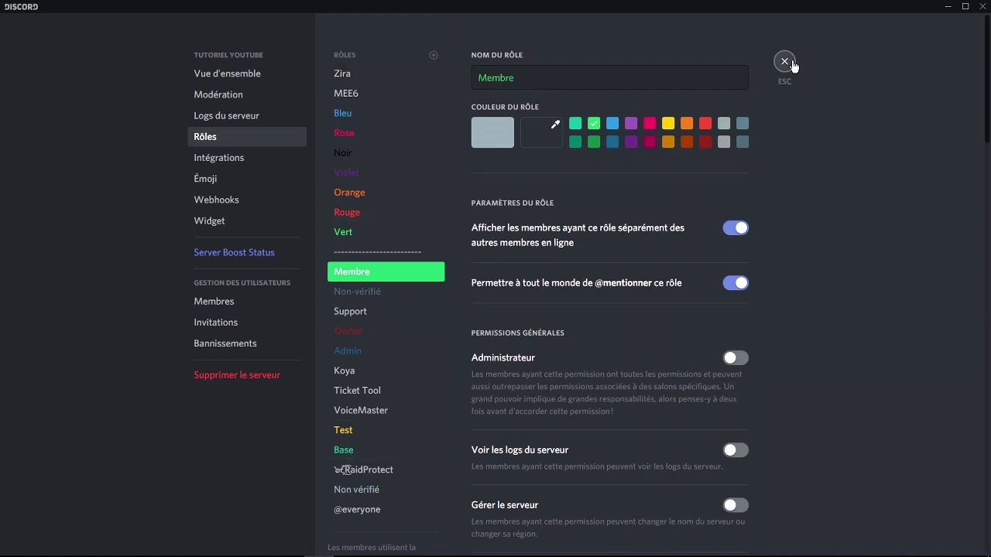
key("Escape")
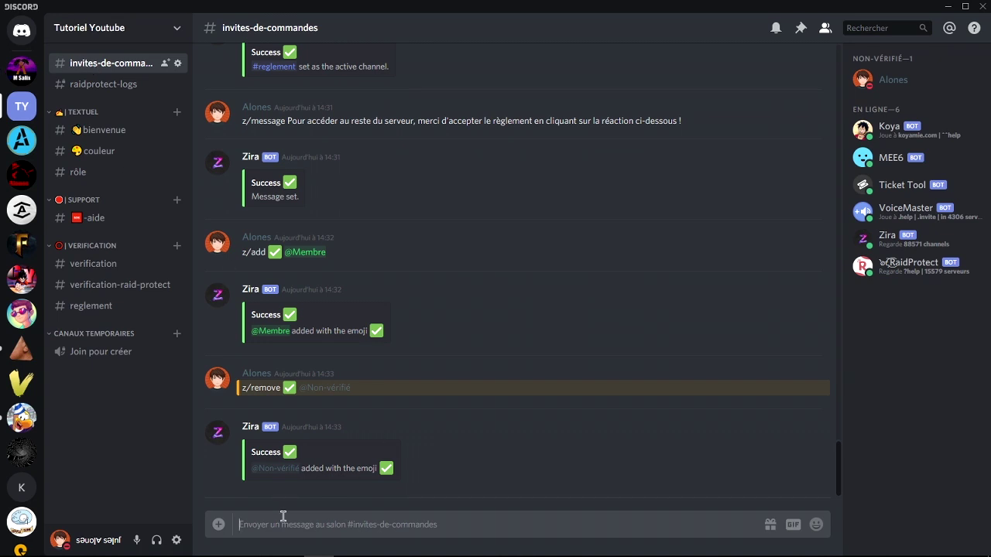
Step: Send the command z/channel #reglement in the invites-de-commandes channel to make reglement Zira's active channel
type("z/channe")
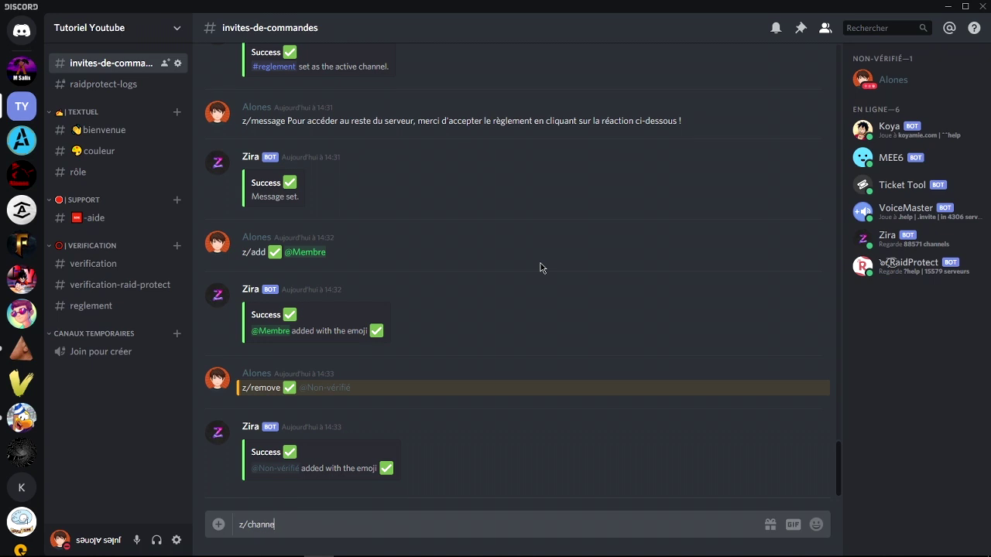
type("l #")
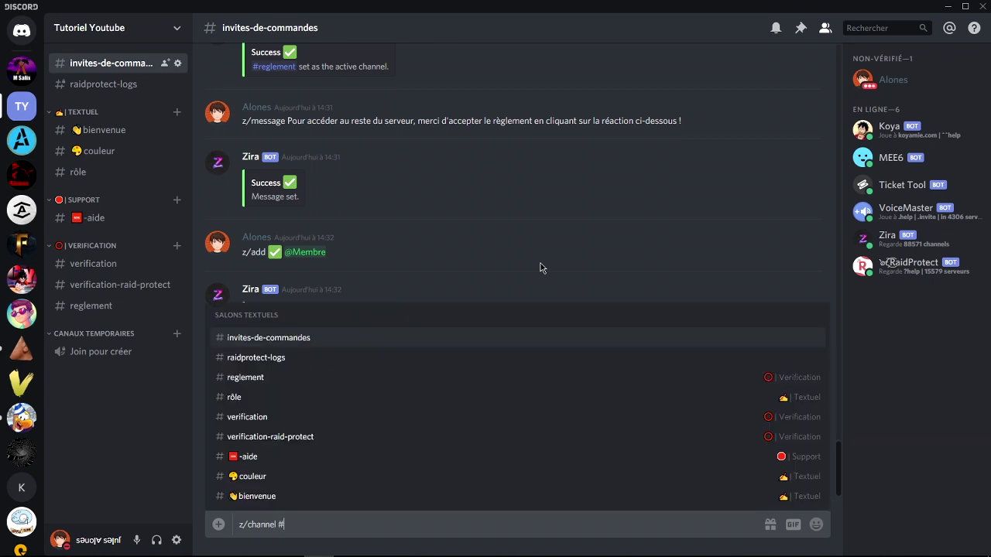
left_click(245, 378)
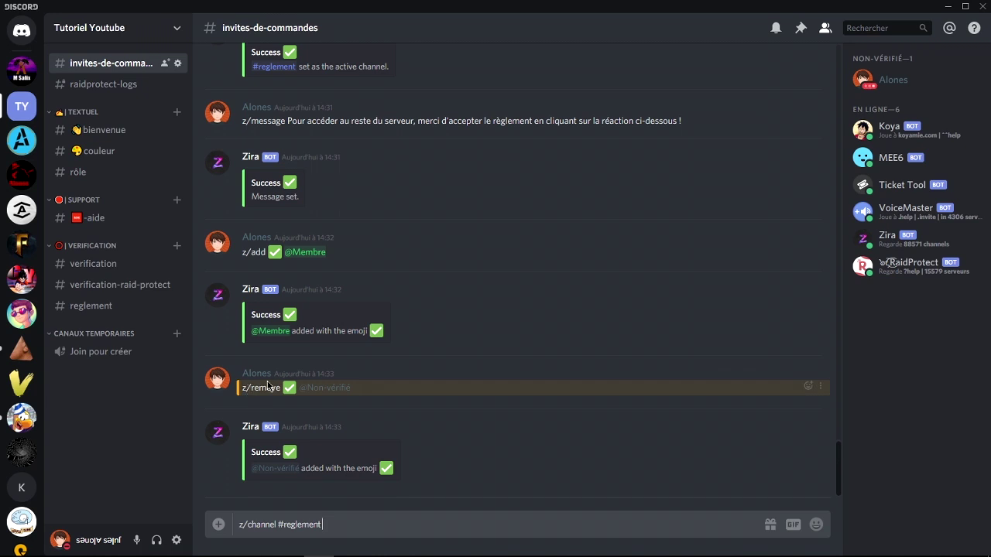
key("Return")
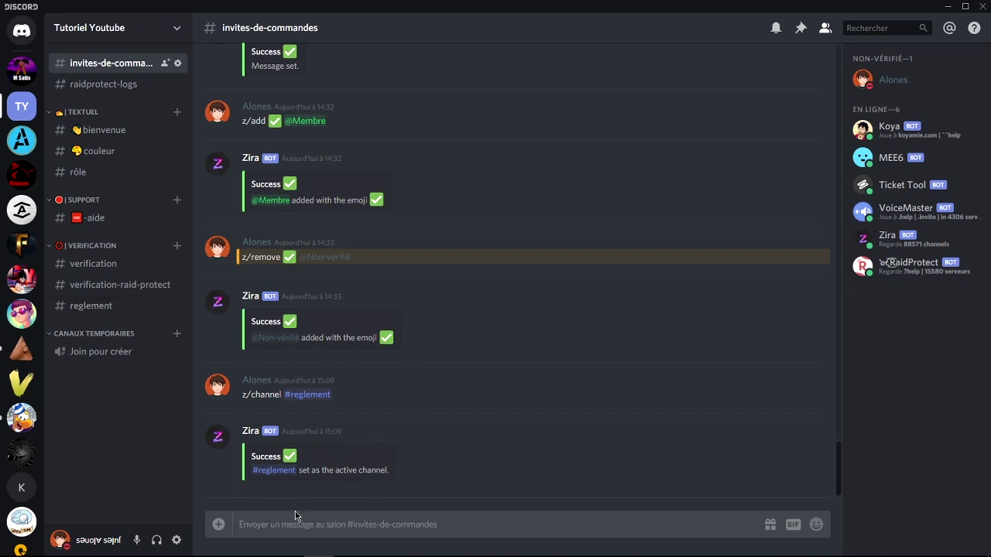
Step: Send z/message with the copied text "Pour accéder au reste du serveur, merci d'accepter le règlement en cliquant sur la réaction ci-dessous !"
scroll(458, 395, "up", 3)
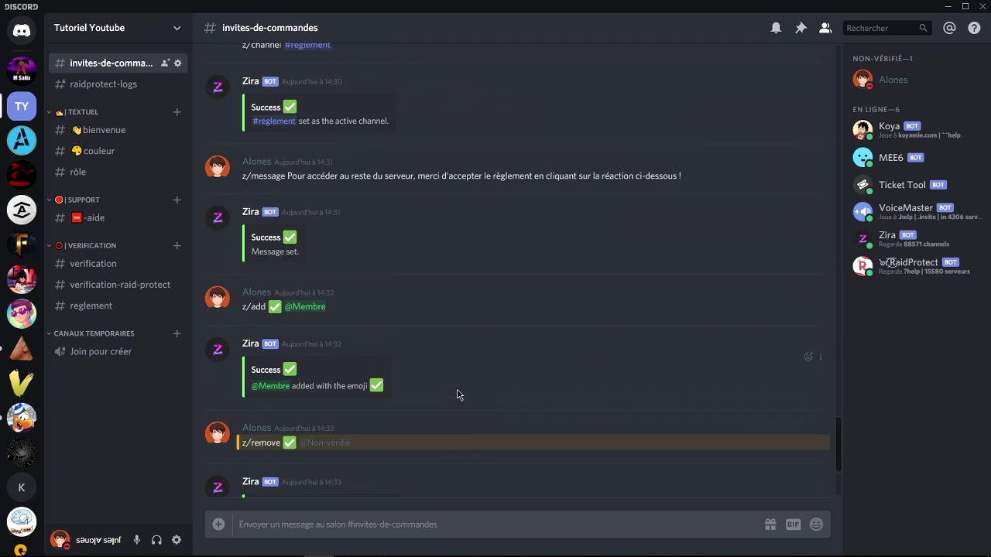
left_click_drag(287, 175, 719, 183)
key("ctrl+c")
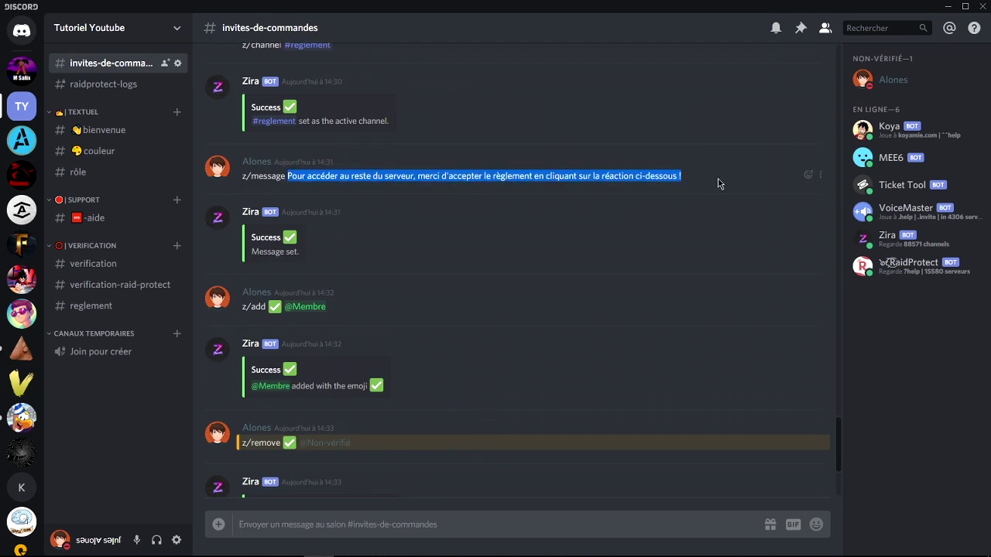
scroll(583, 307, "down", 6)
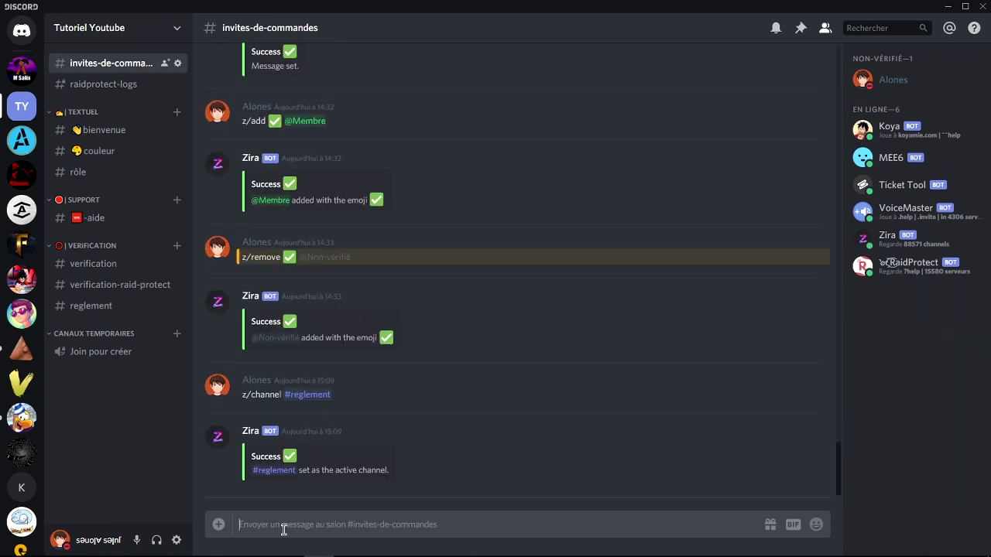
type("z/message")
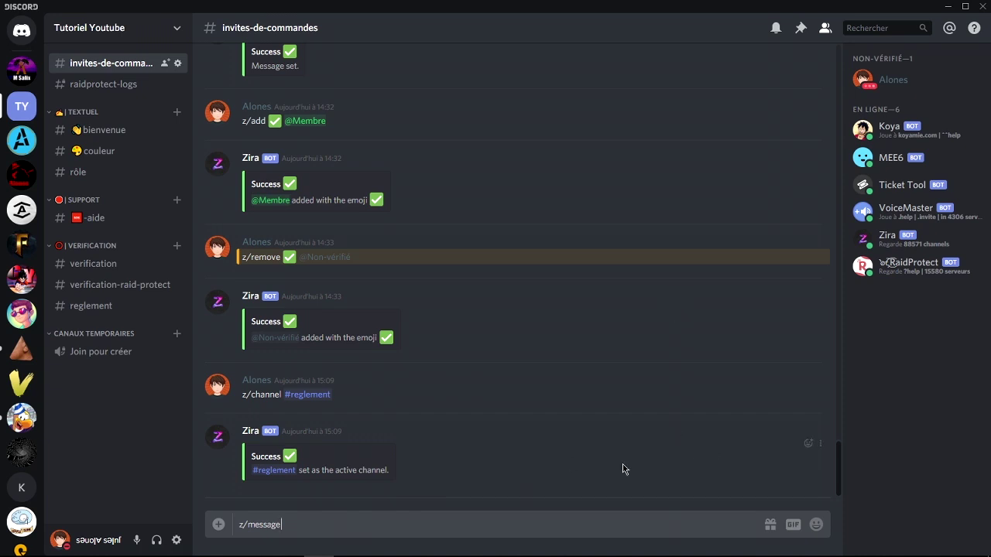
left_click(93, 306)
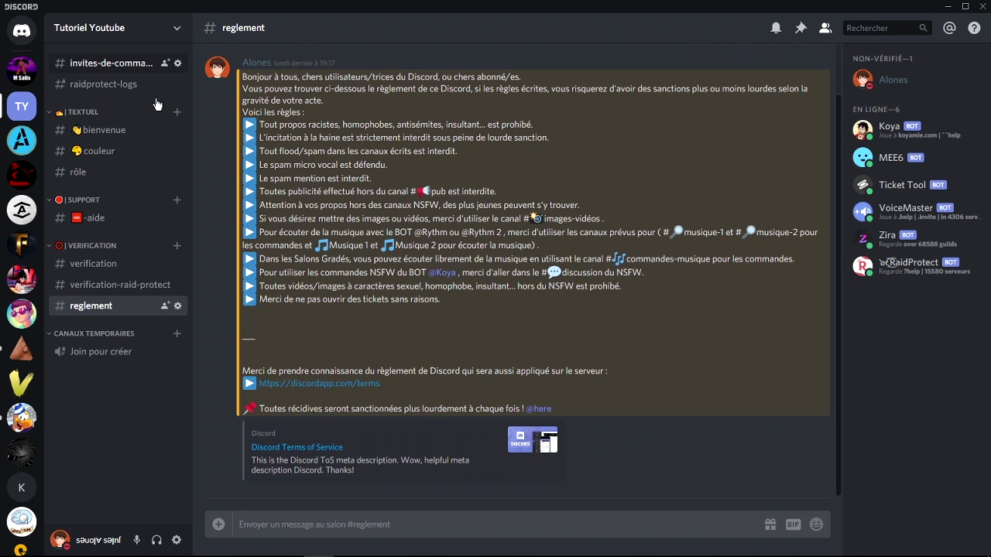
scroll(256, 174, "up", 2)
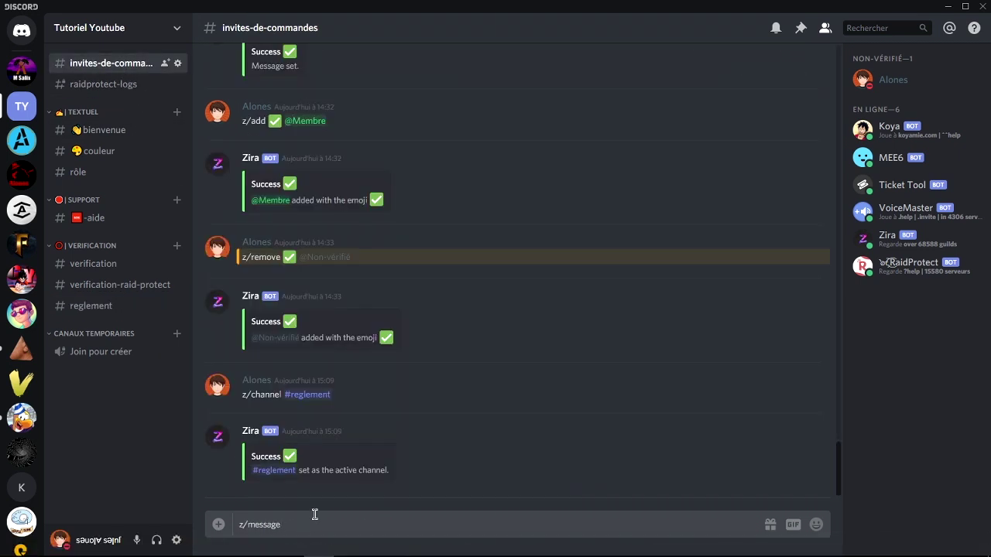
key("ctrl+v")
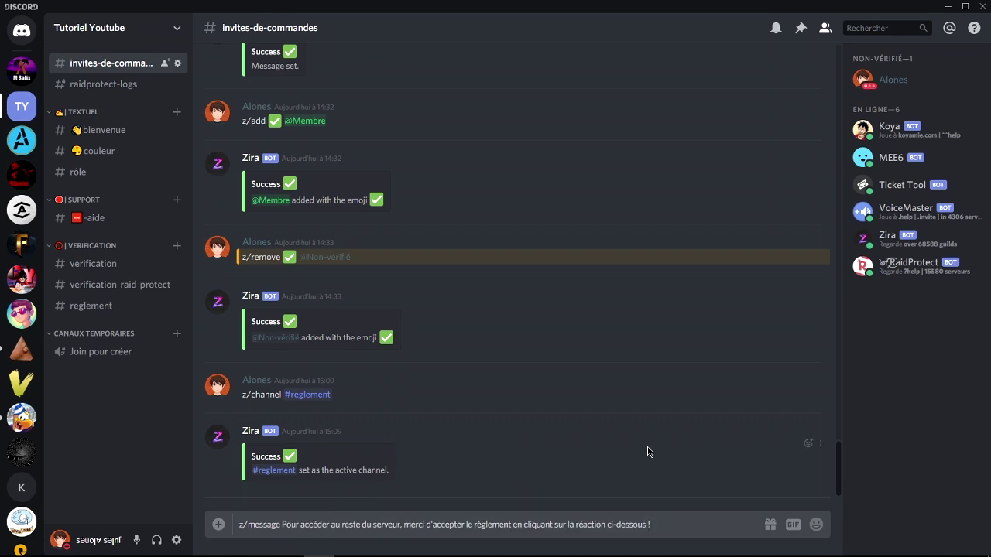
key("Return")
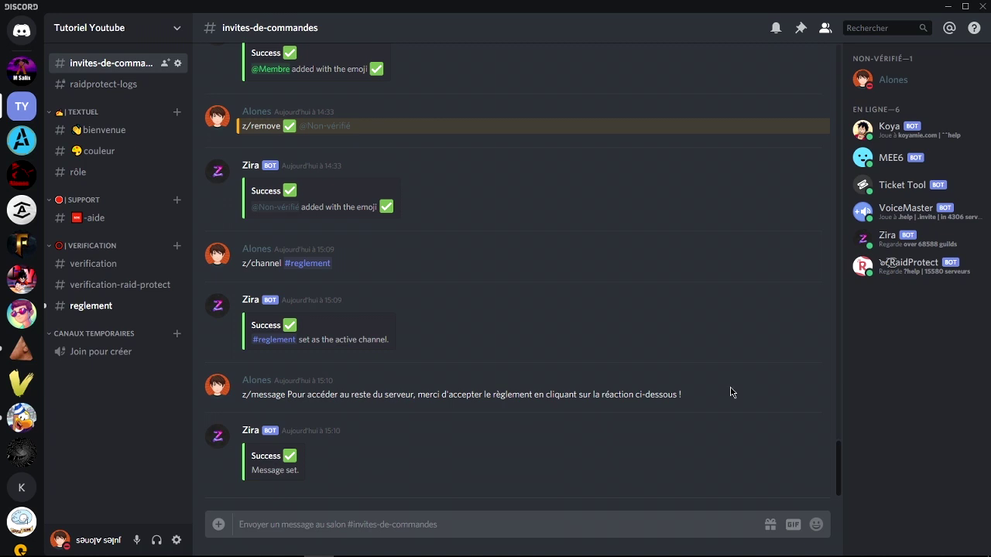
Step: Check the message that Zira posted below the rules in the reglement channel
left_click(99, 307)
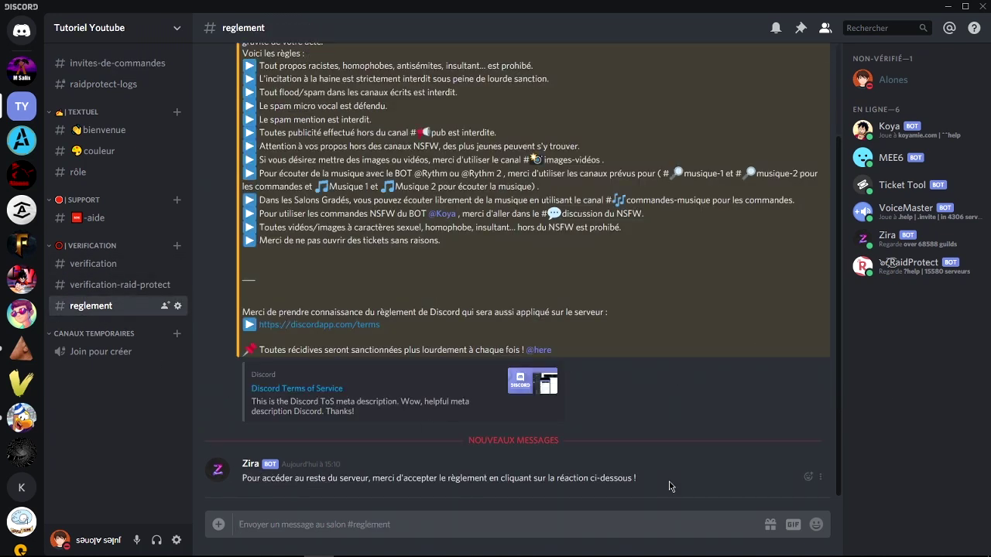
left_click_drag(308, 500, 237, 485)
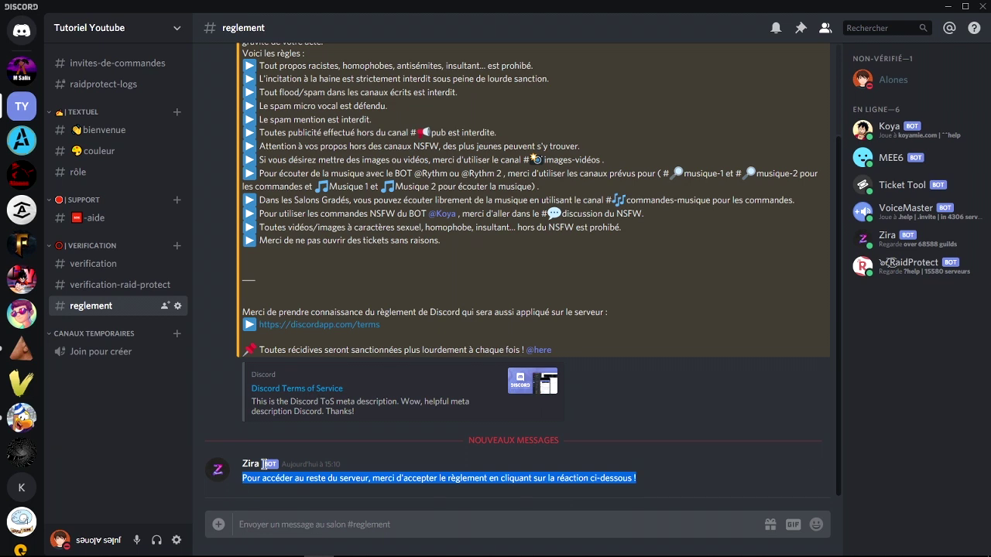
left_click(550, 470)
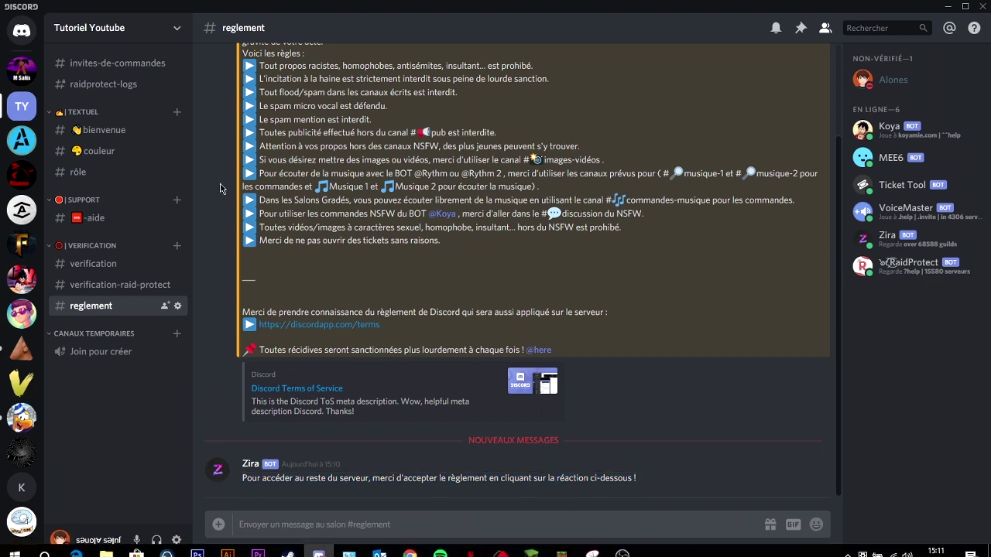
left_click(87, 62)
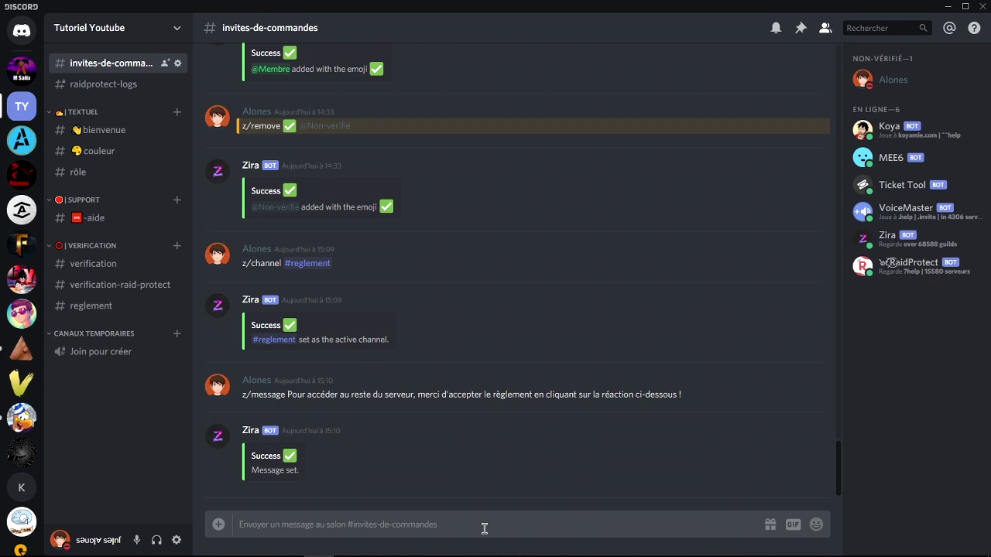
type("z/add")
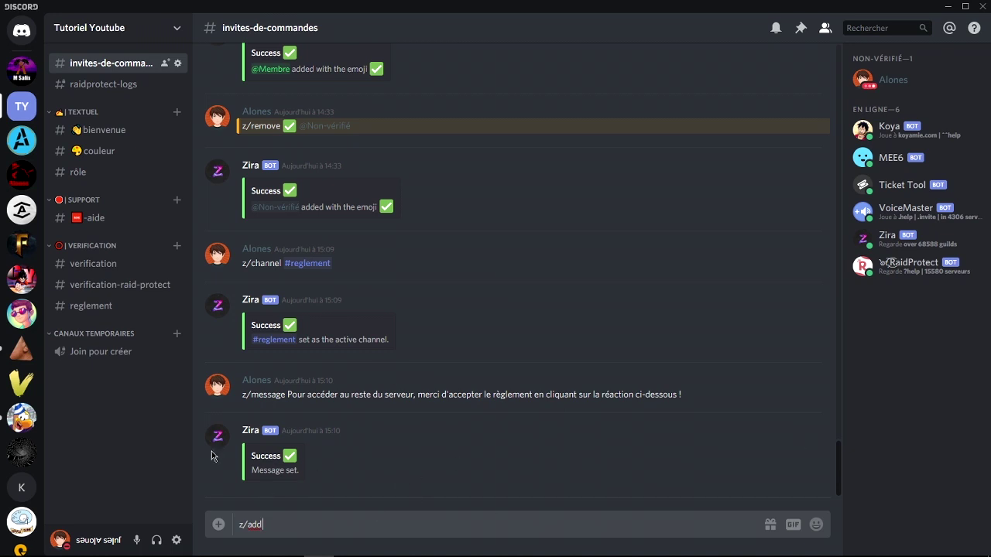
left_click(816, 524)
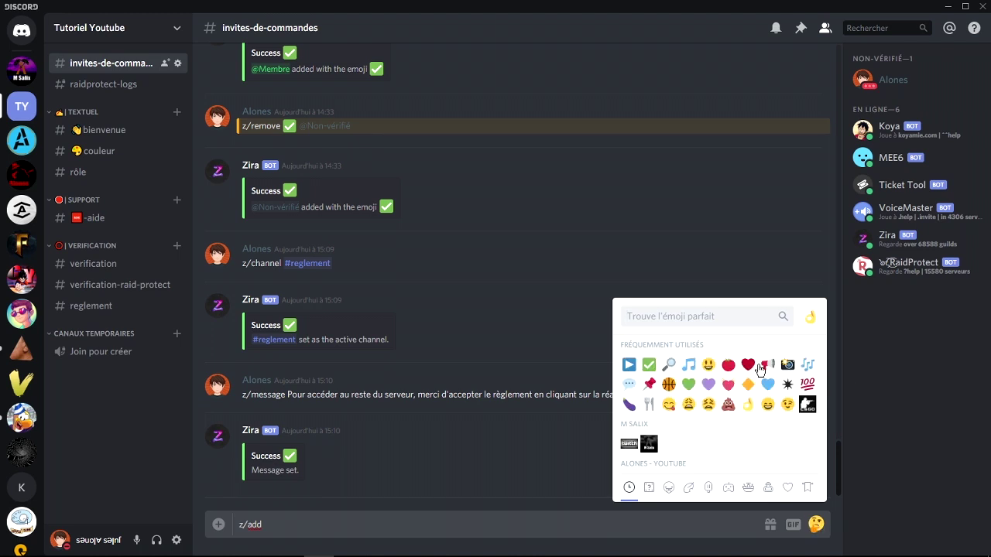
left_click(648, 371)
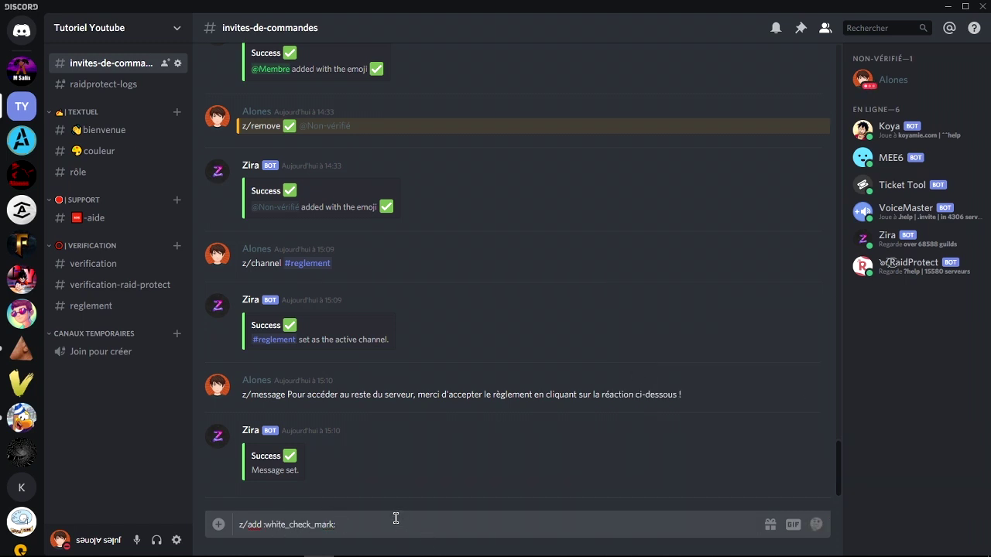
type("@")
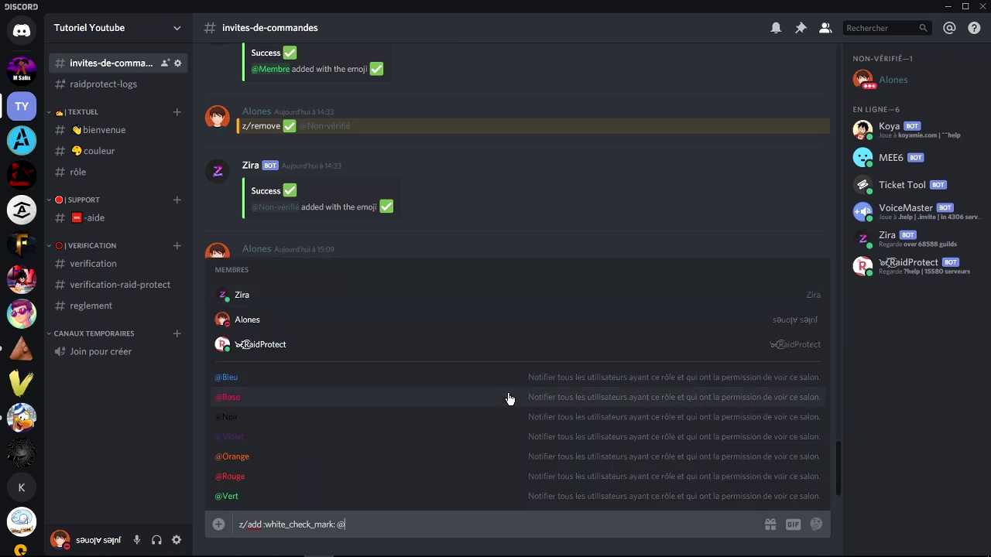
type("membre")
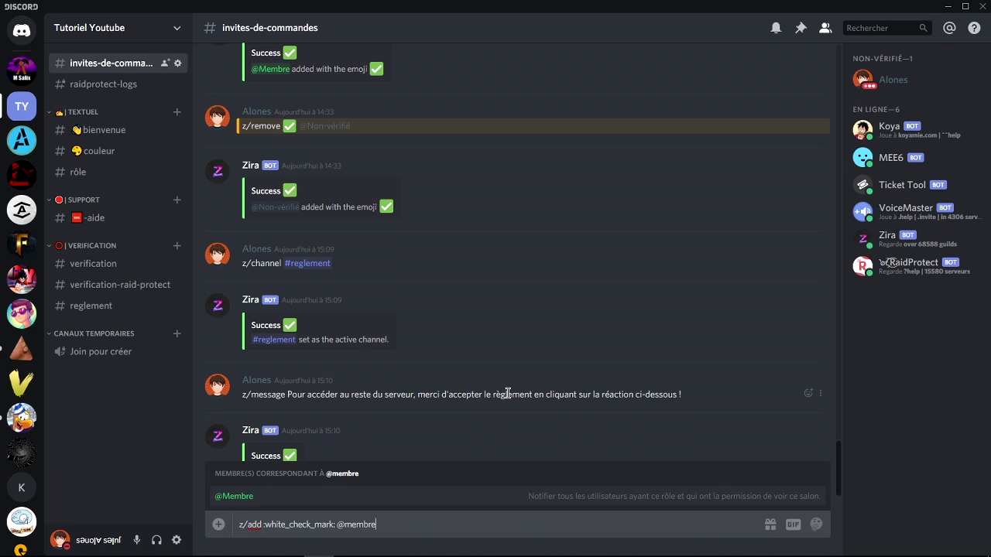
left_click(254, 497)
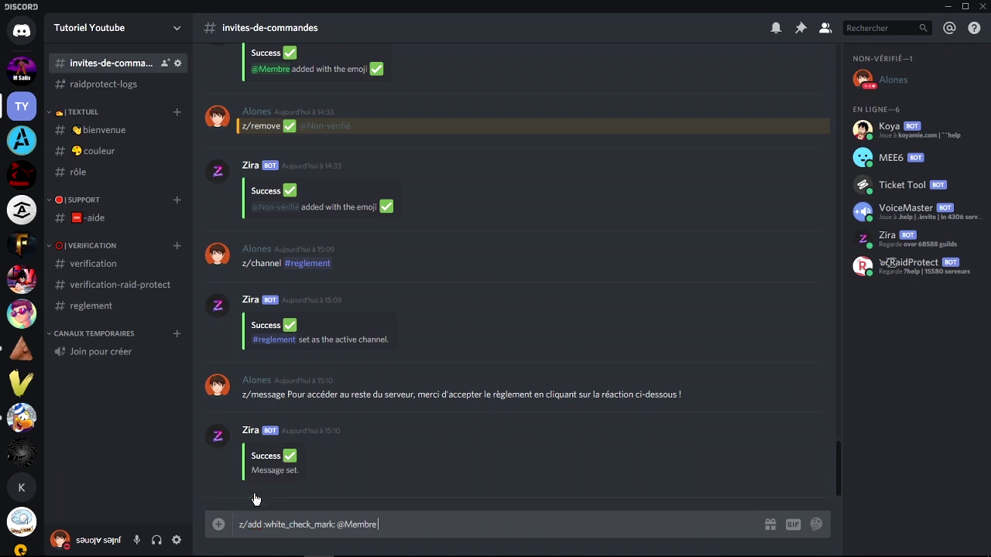
key("Return")
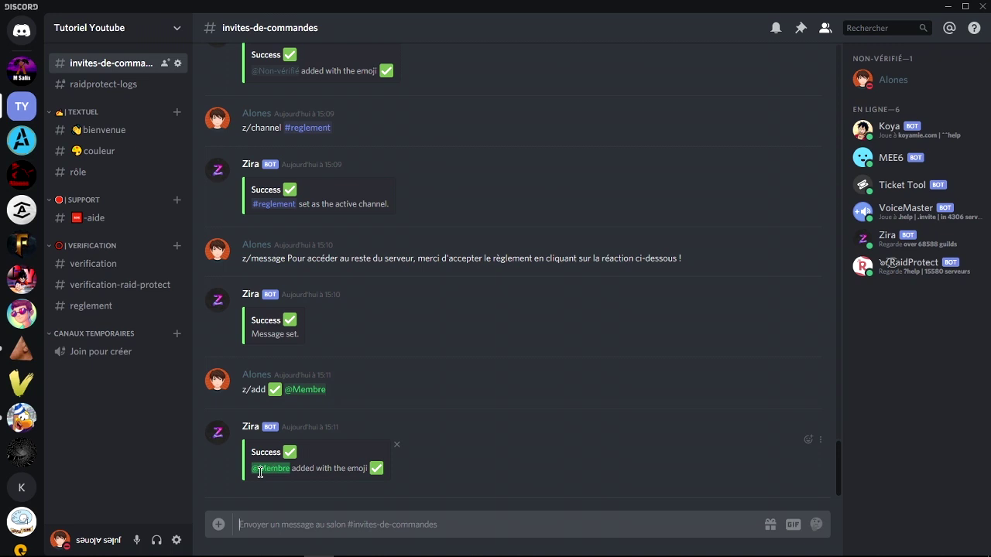
Step: Check the reaction under Zira's message in reglement and view the roles of the unverified member
mouse_move(296, 537)
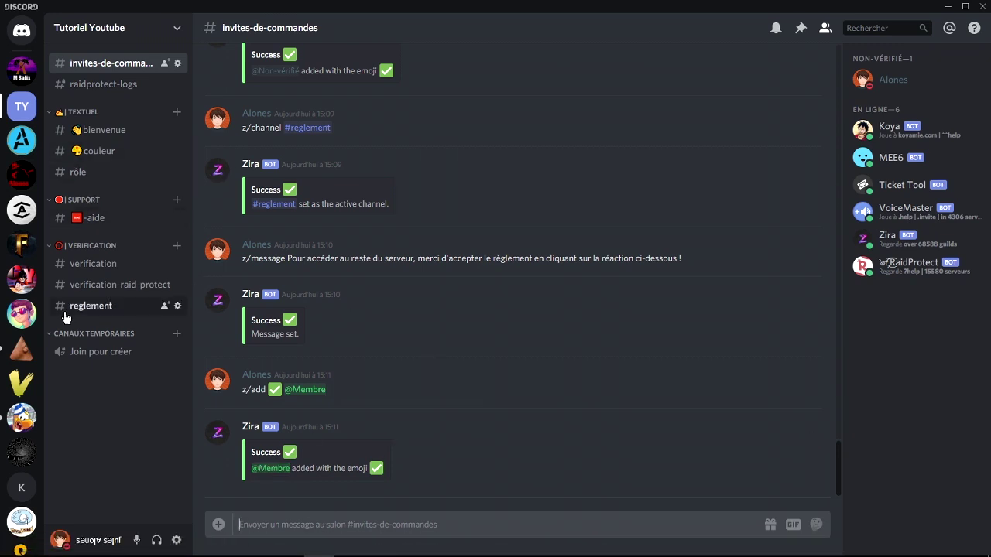
left_click(108, 307)
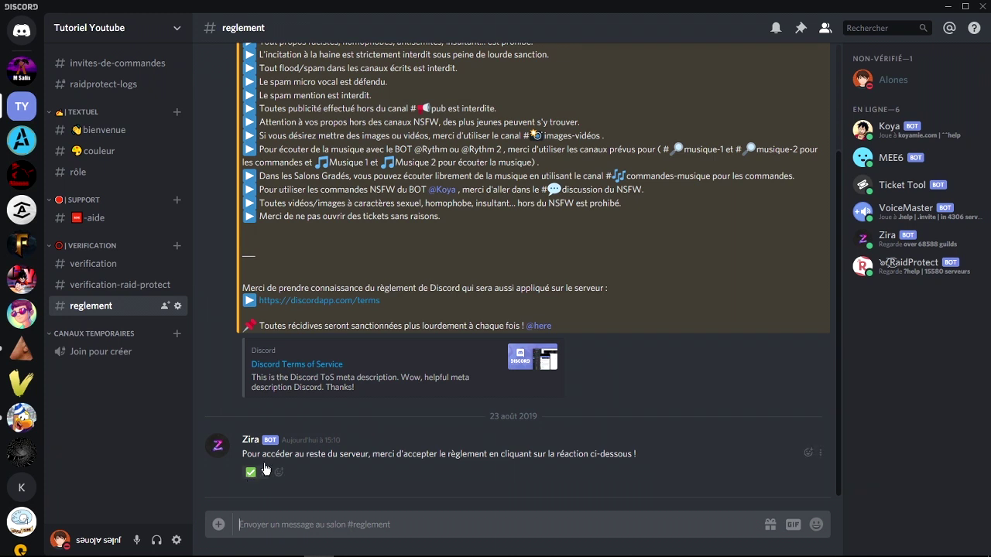
left_click(890, 79)
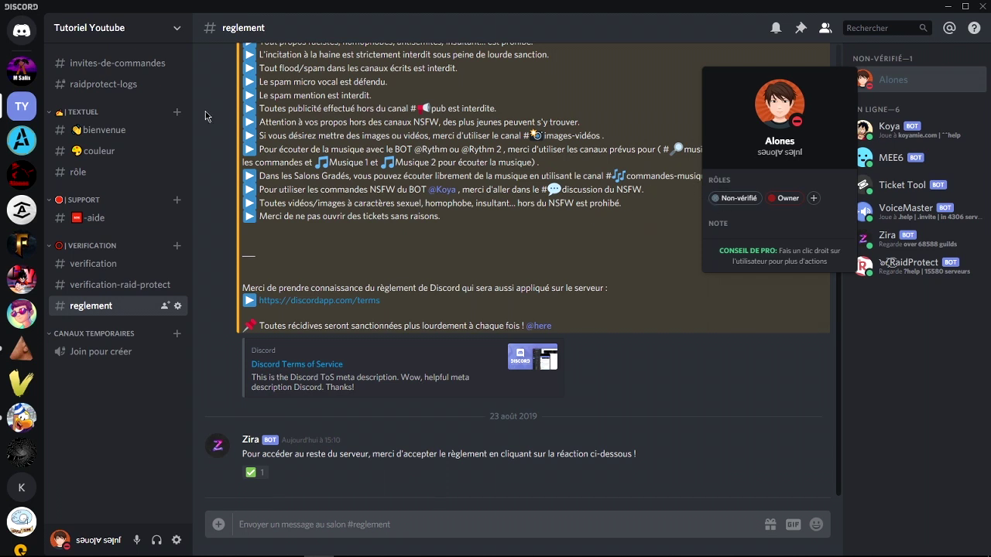
left_click(69, 65)
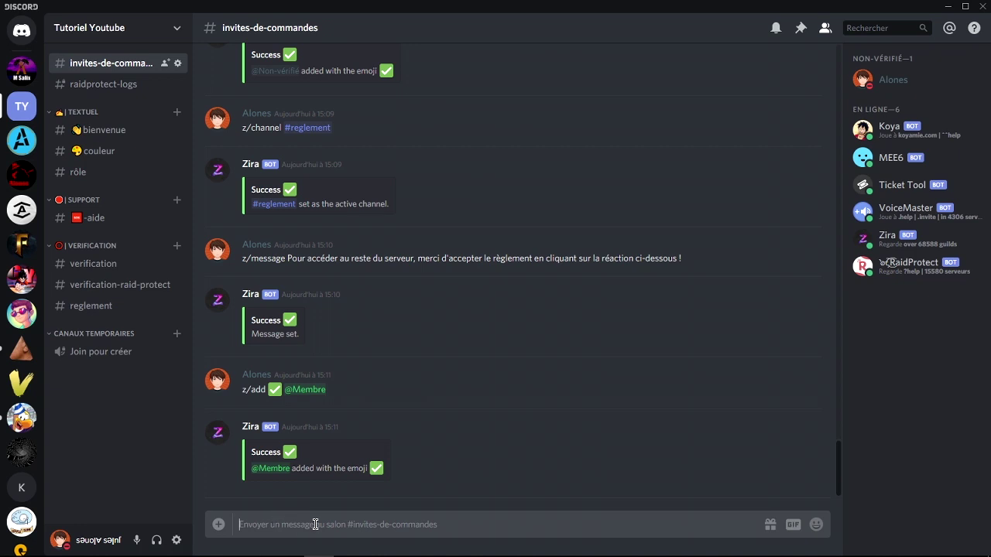
mouse_move(495, 553)
type("z/remove")
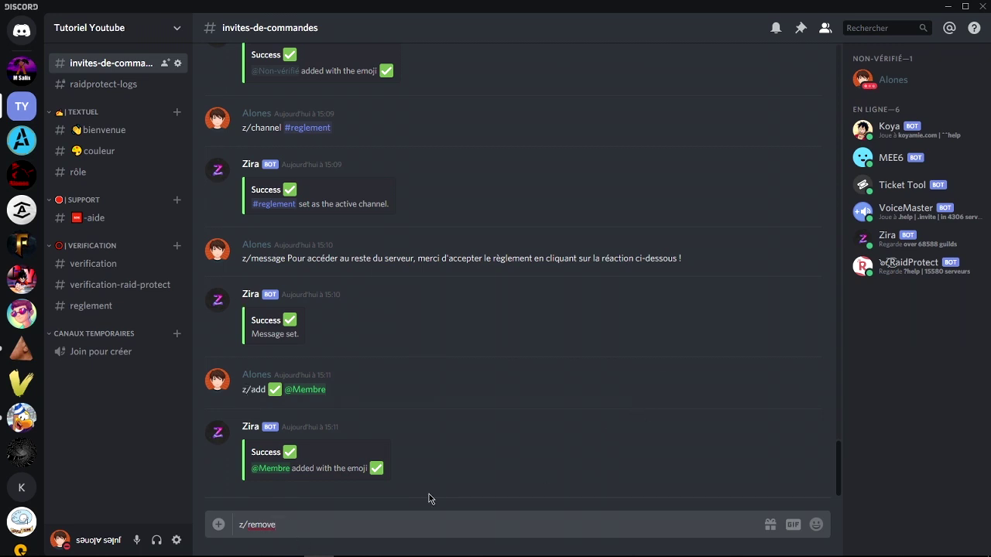
left_click(816, 526)
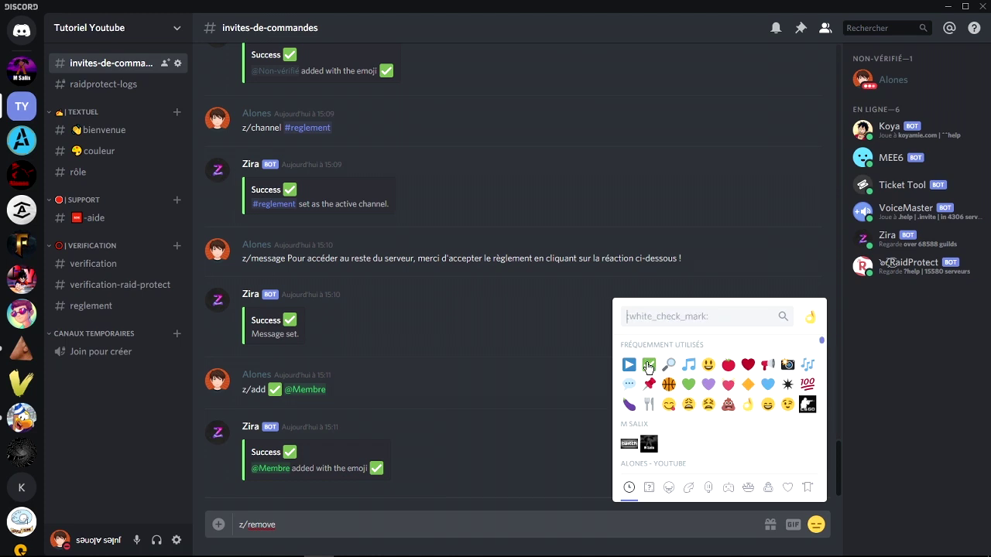
left_click(649, 365)
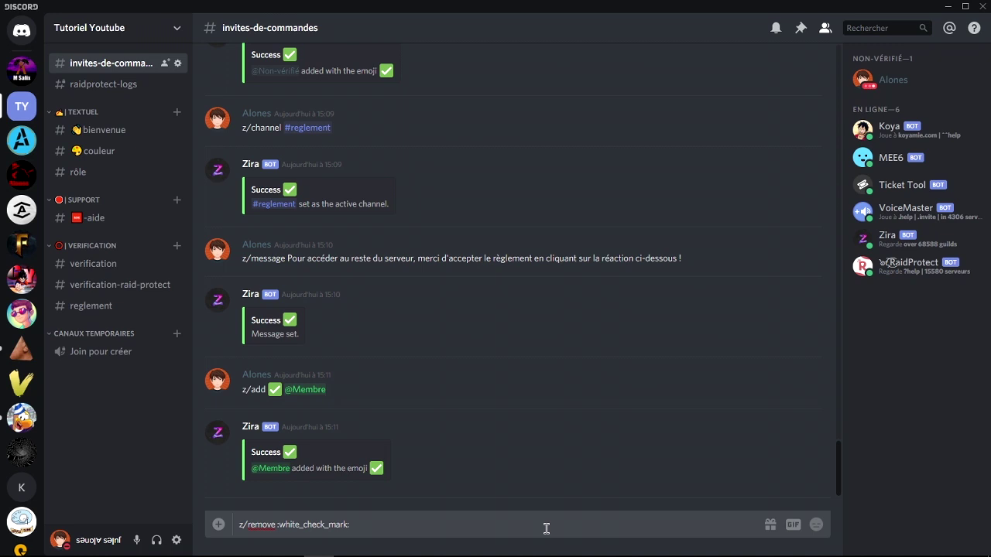
type("@")
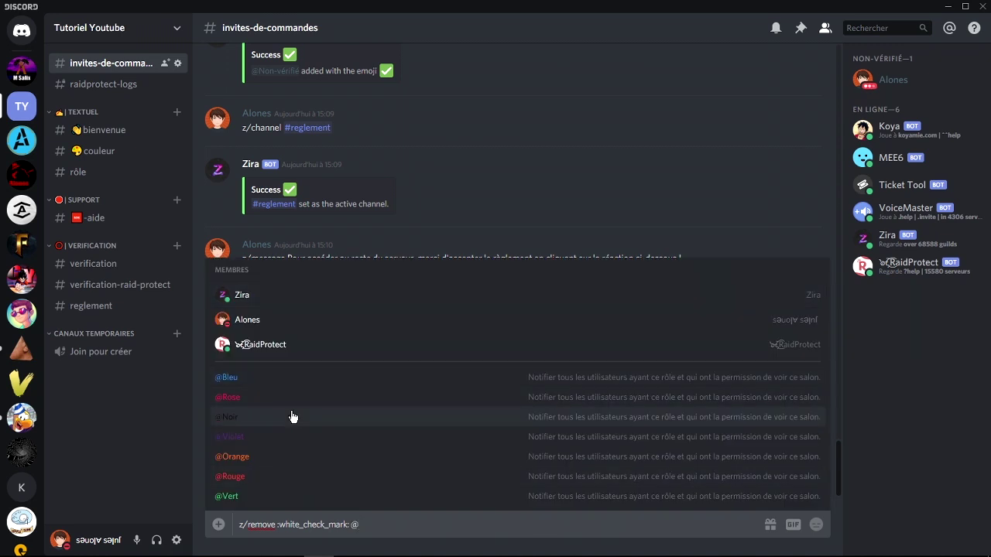
type("non")
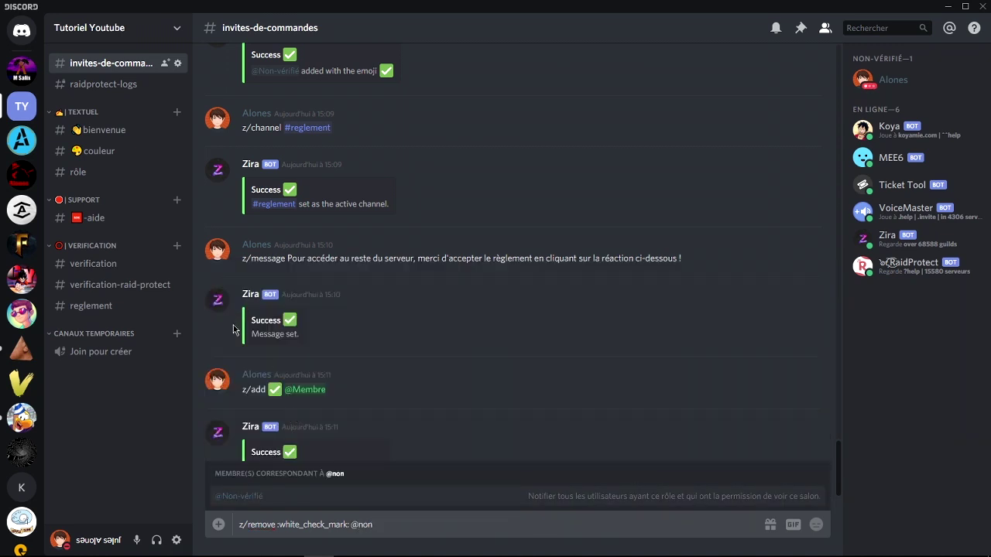
left_click(245, 495)
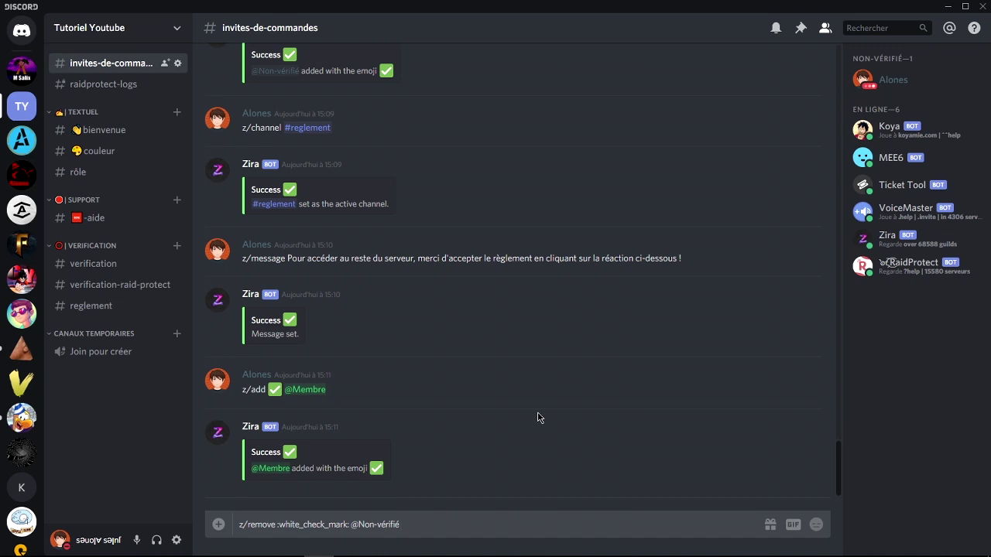
key("Return")
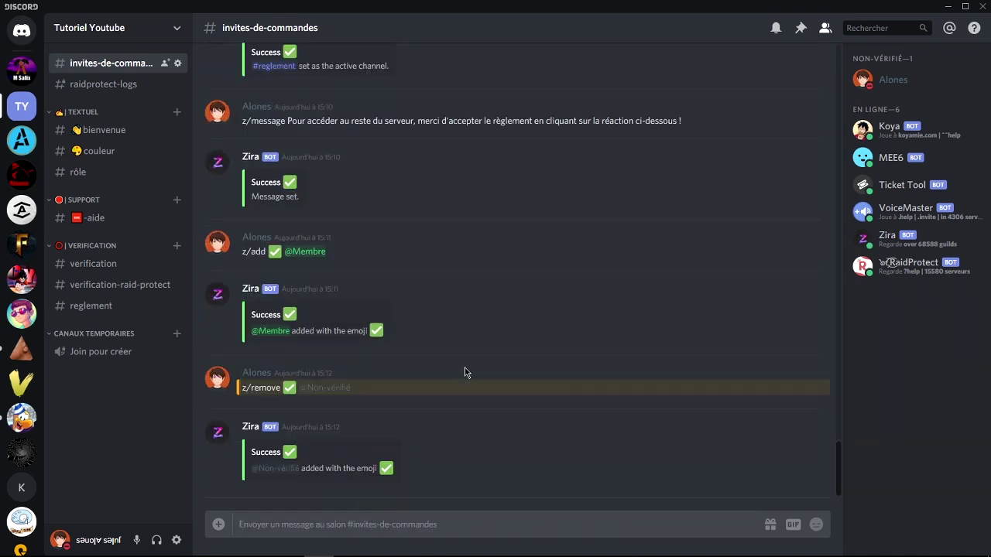
Step: Accept the rules in the reglement channel by adding a check mark reaction to Zira's message
left_click(114, 305)
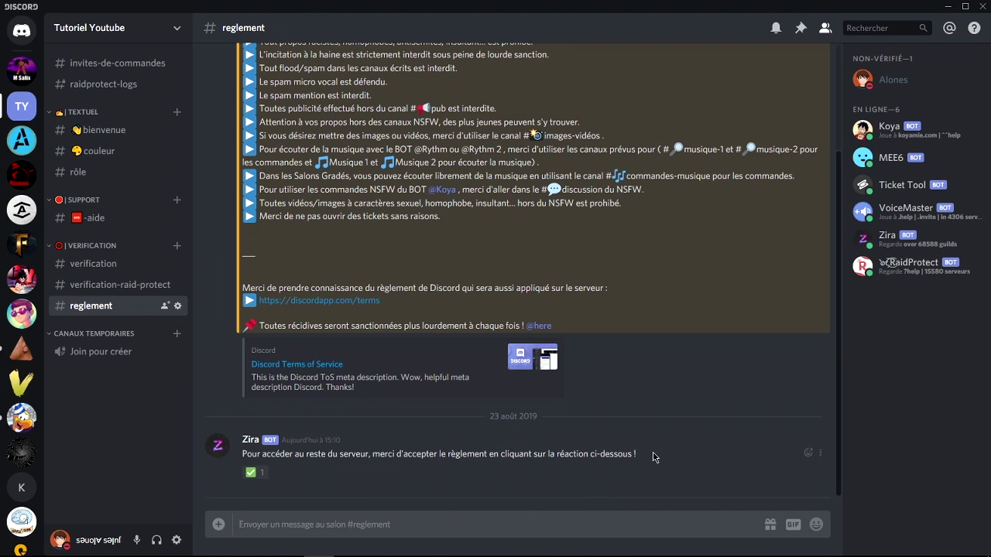
left_click_drag(257, 454, 618, 453)
left_click(619, 454)
left_click_drag(270, 443, 348, 450)
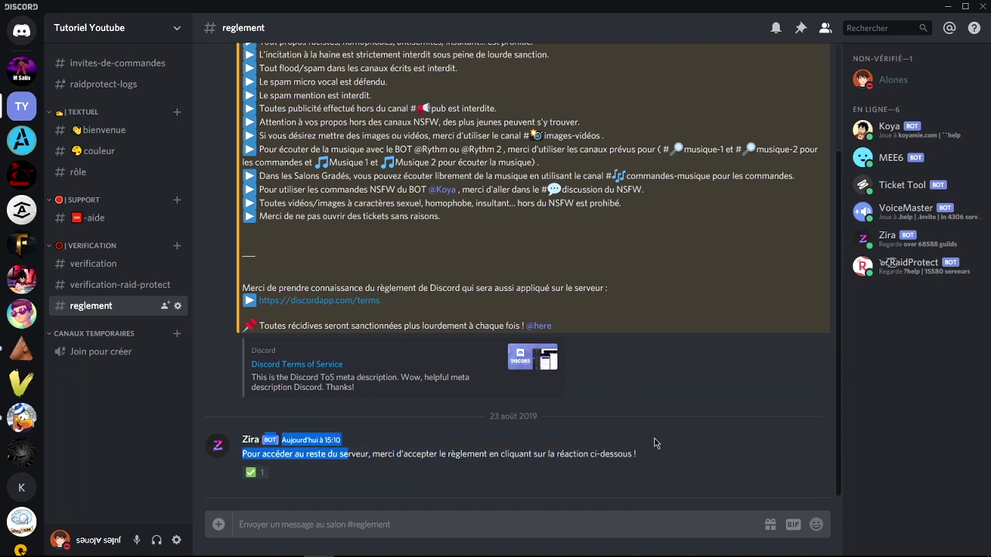
left_click(571, 450)
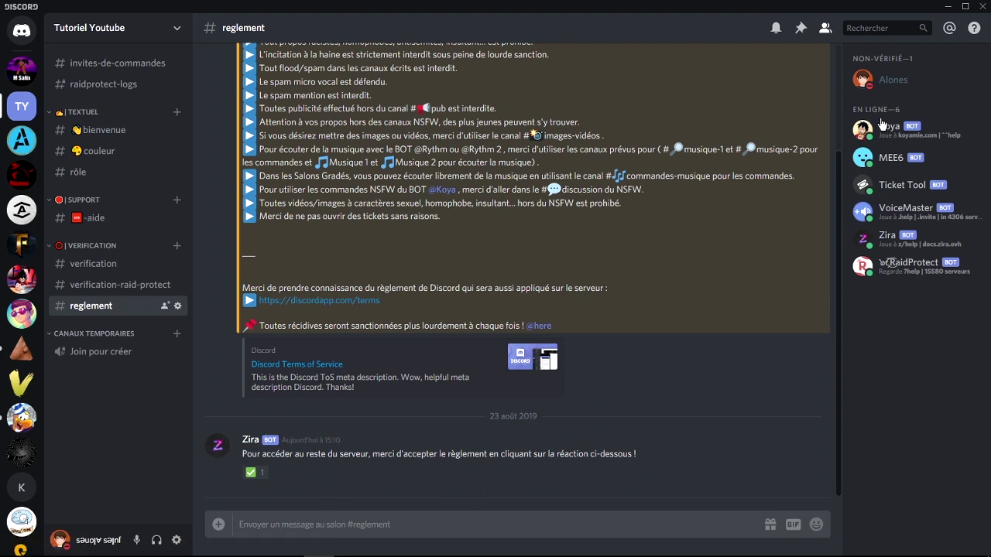
scroll(624, 215, "up", 3)
scroll(623, 216, "down", 3)
left_click(258, 475)
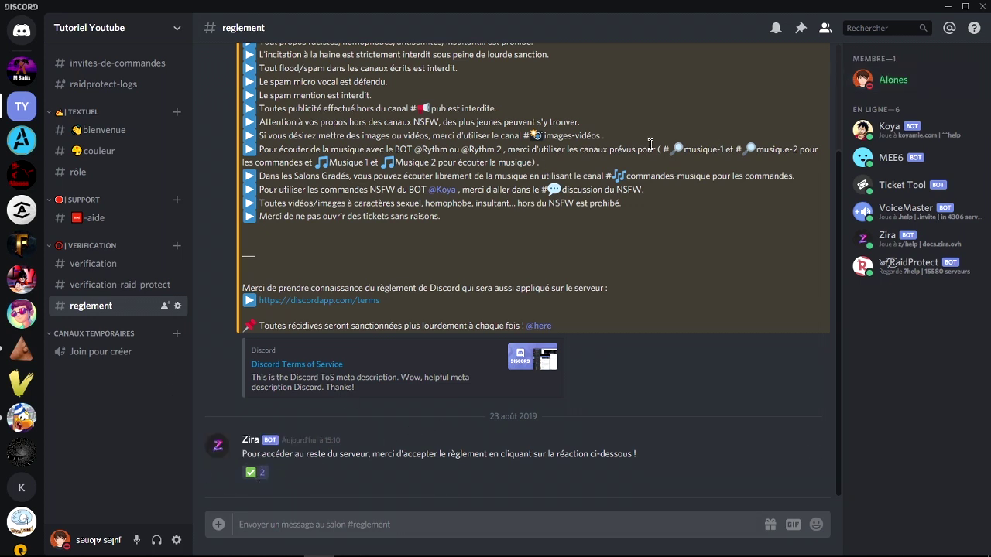
Step: Check the roles on the profile of the member who accepted the rules, and close the profile
left_click(893, 80)
left_click(524, 485)
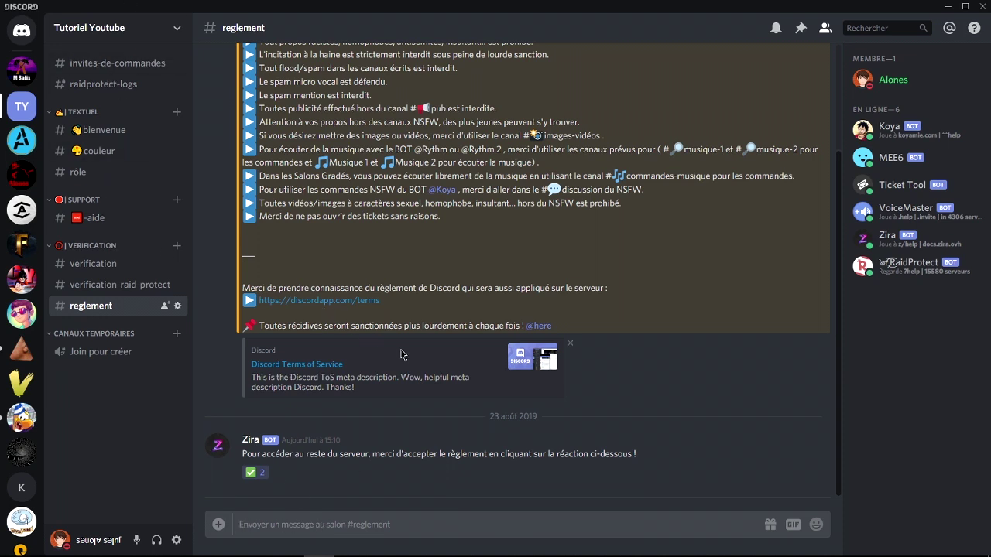
mouse_move(550, 524)
left_click(623, 542)
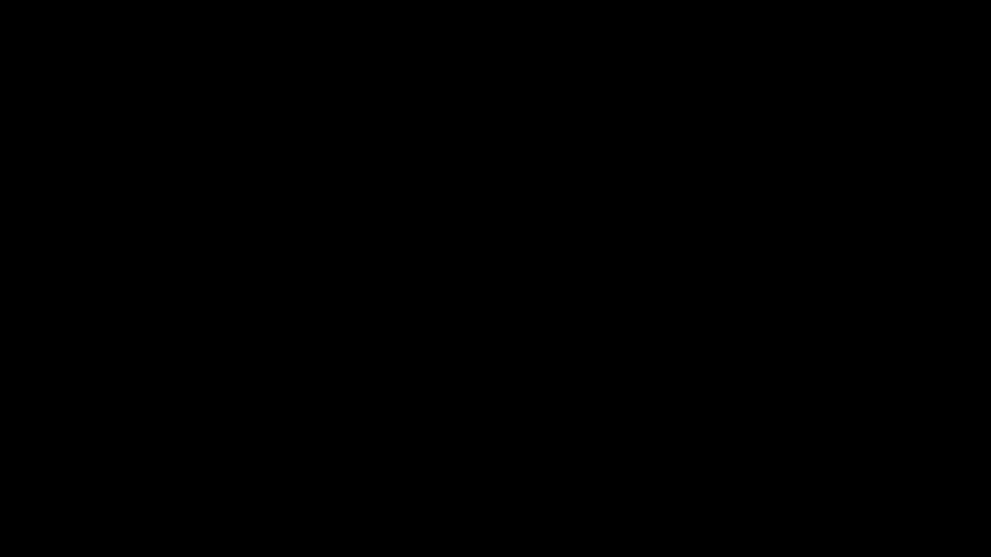